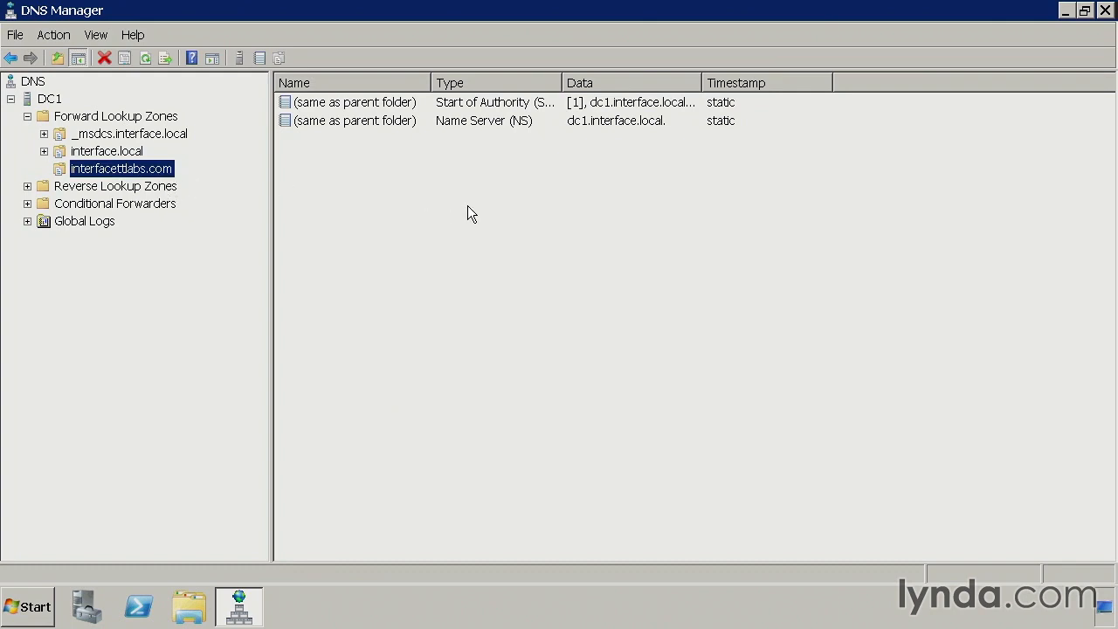
Step: Check the Lync server host records in the interface.local zone, then return to the interfacettlabs.com zone
click(138, 154)
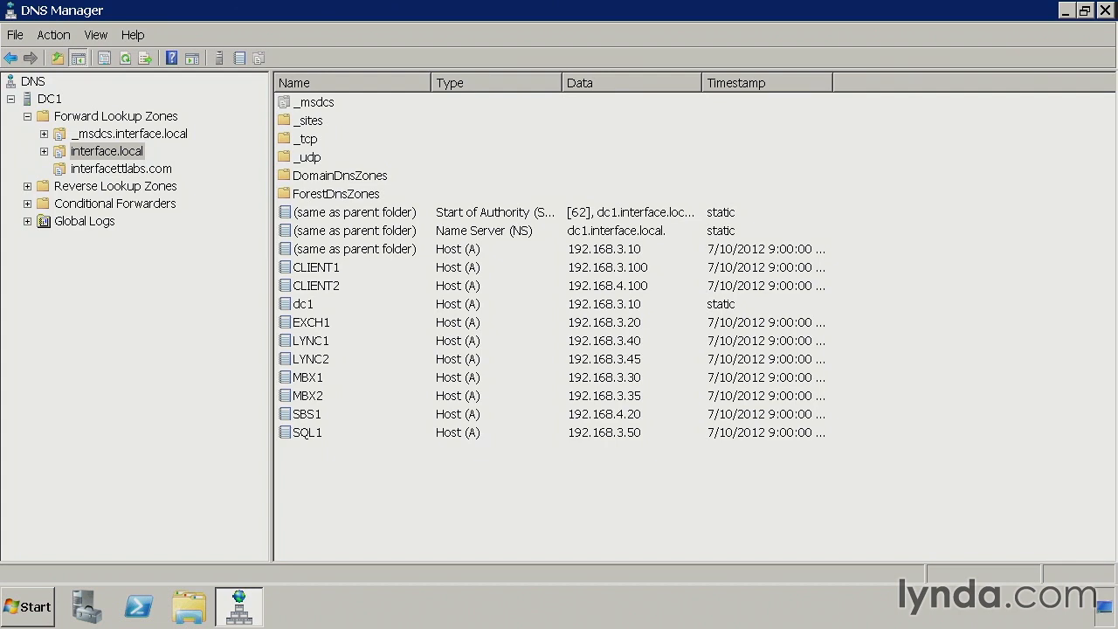
click(317, 360)
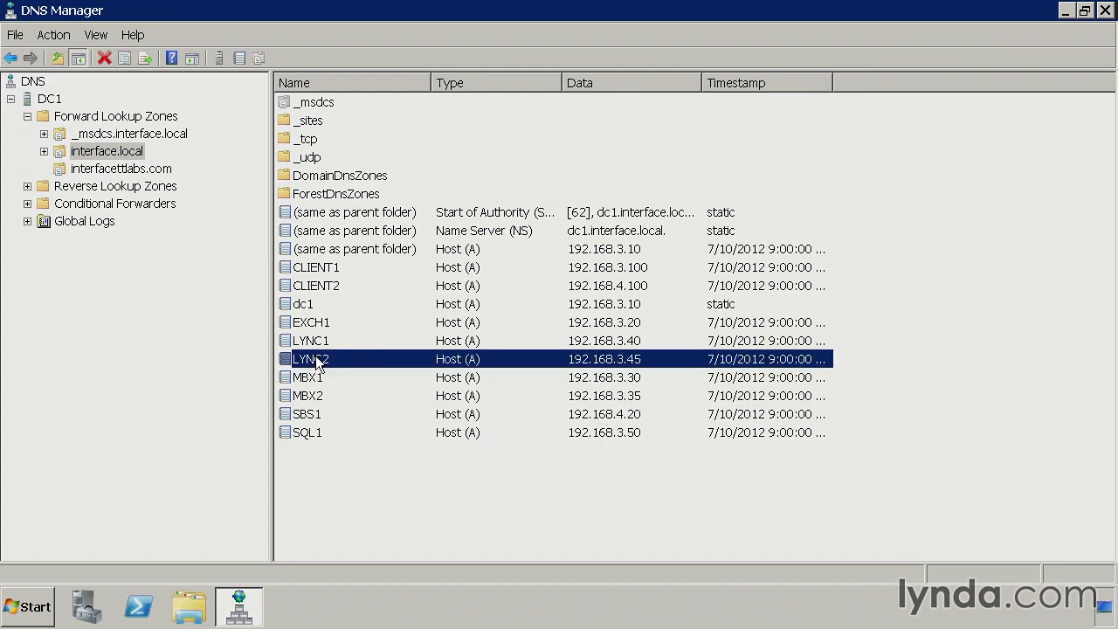
click(161, 167)
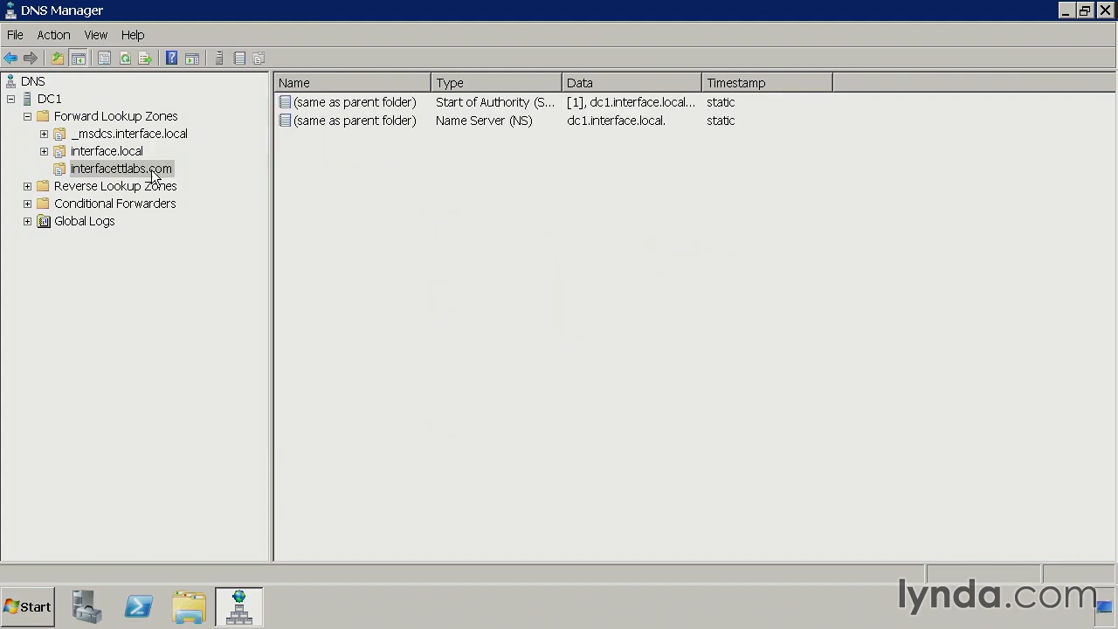
Step: Add a host record named pool with IP address 192.168.3.40 to the interfacettlabs.com zone
right_click(358, 210)
click(400, 255)
text(pool)
key(Tab)
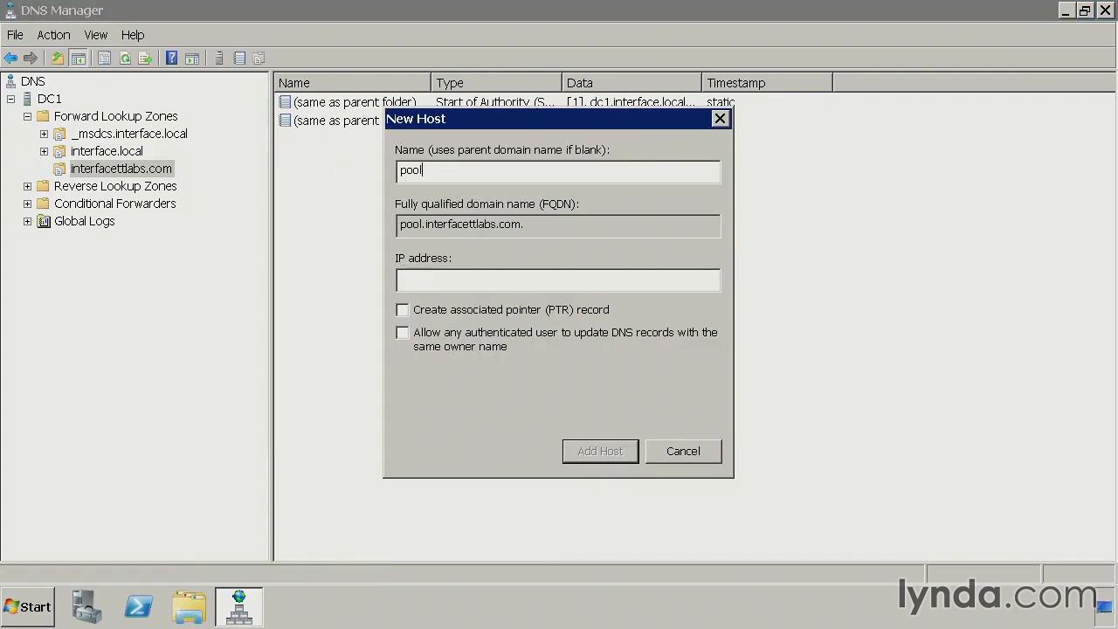
text(192.168.3.40)
drag(398, 225, 521, 225)
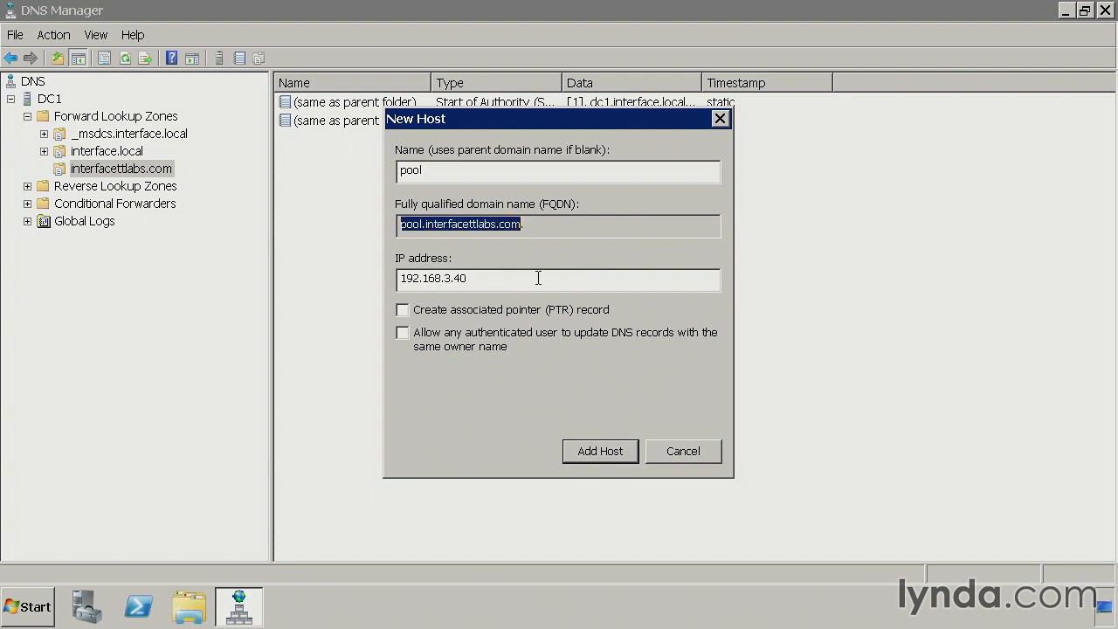
click(607, 452)
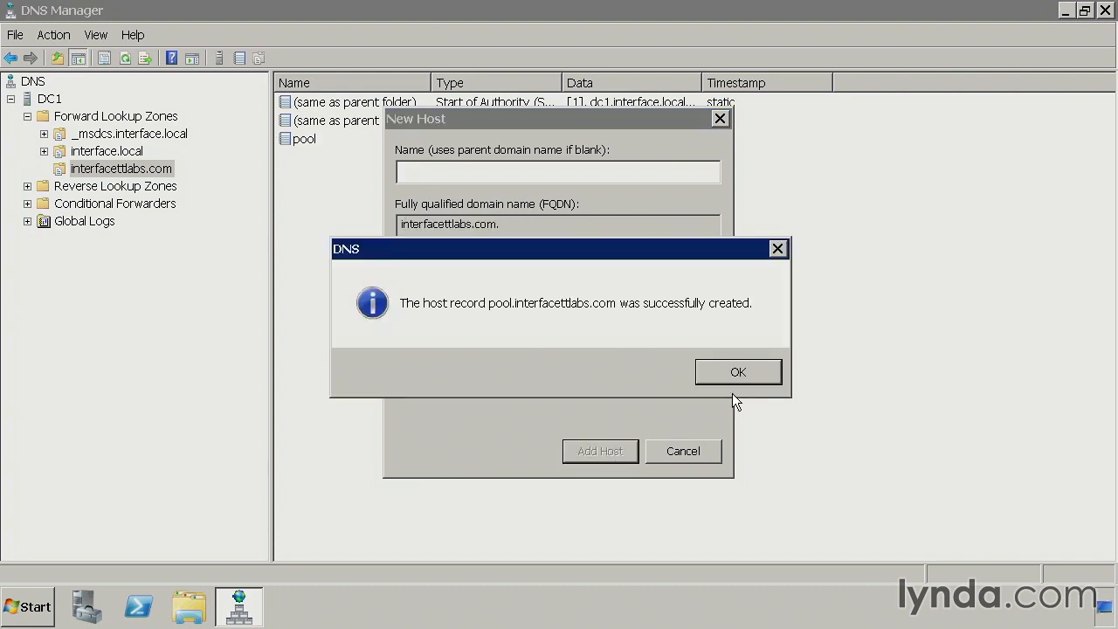
click(739, 372)
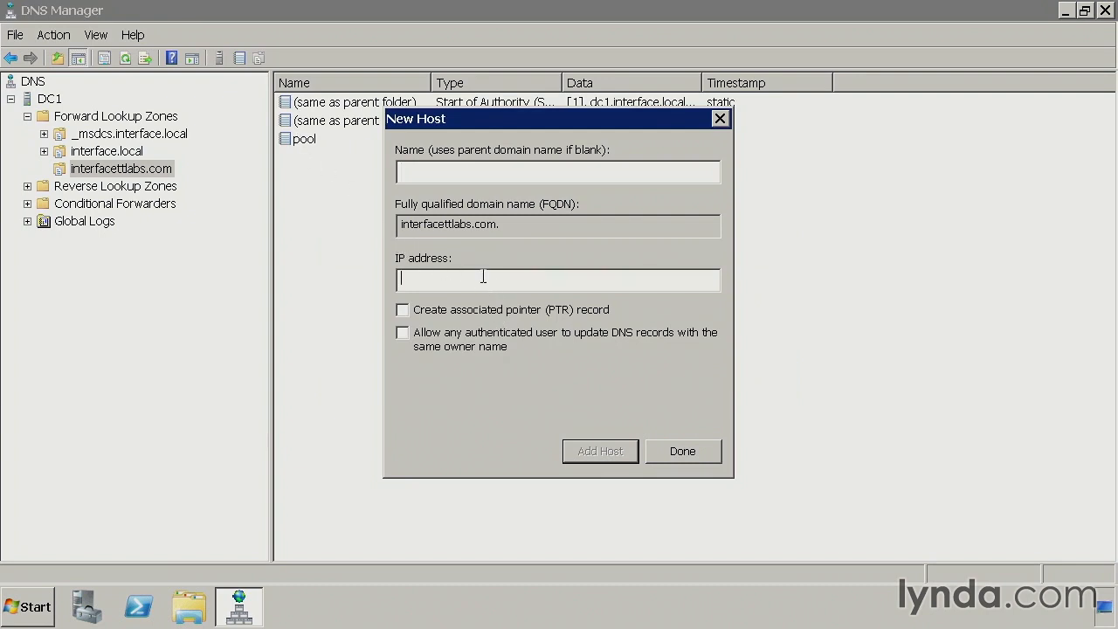
Step: Add a host record named meet with IP address 192.168.3.40 to the zone
click(489, 277)
text(meet)
key(Tab)
text(192.168.3)
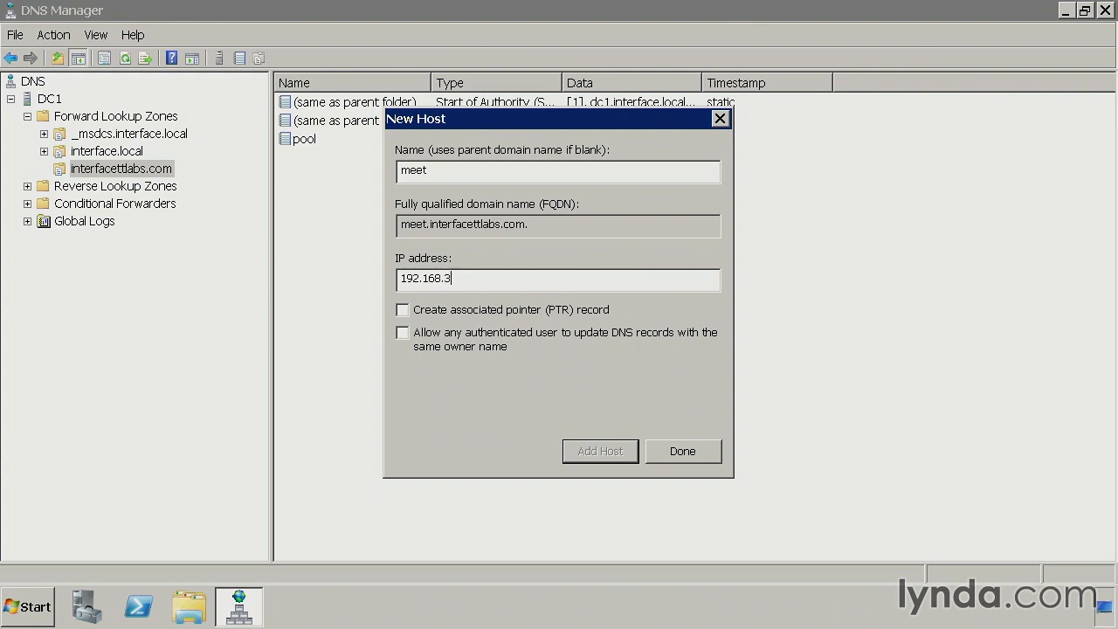
text(.40)
click(615, 451)
click(736, 373)
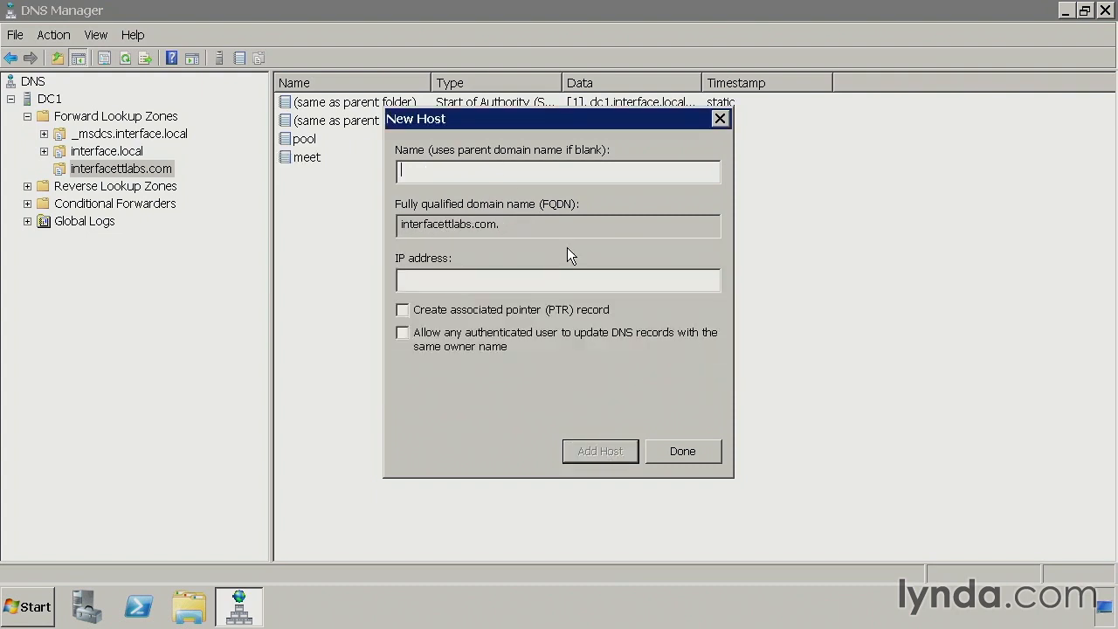
Step: Add a host record named dialin with IP address 192.168.3.40 to the zone
text(dialin)
key(Tab)
key(Tab)
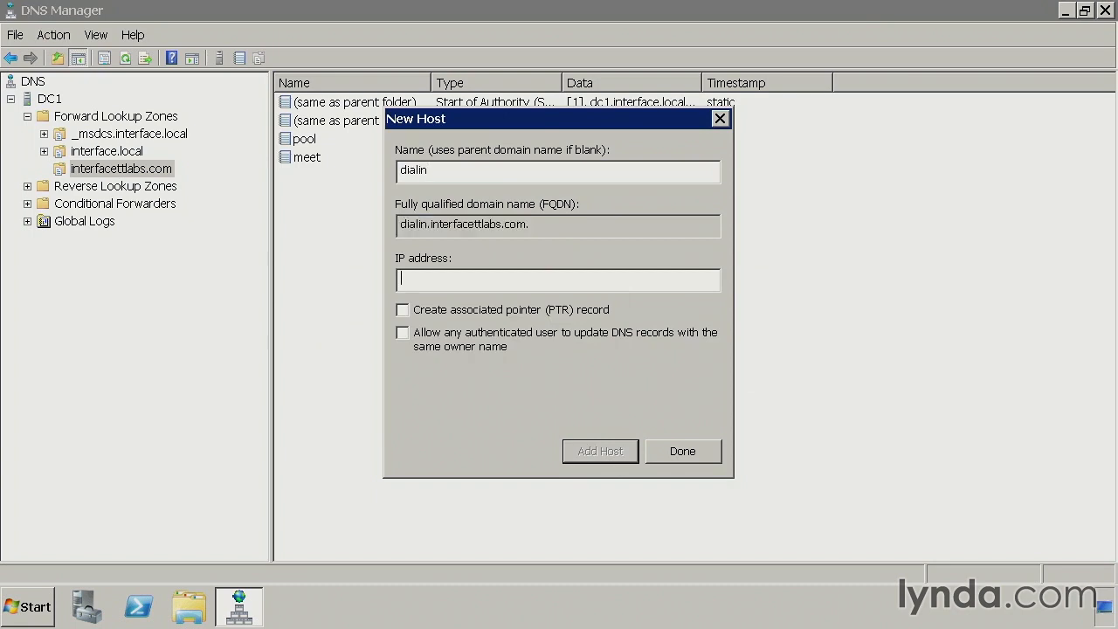
text(192.168.3.40)
click(606, 451)
click(734, 370)
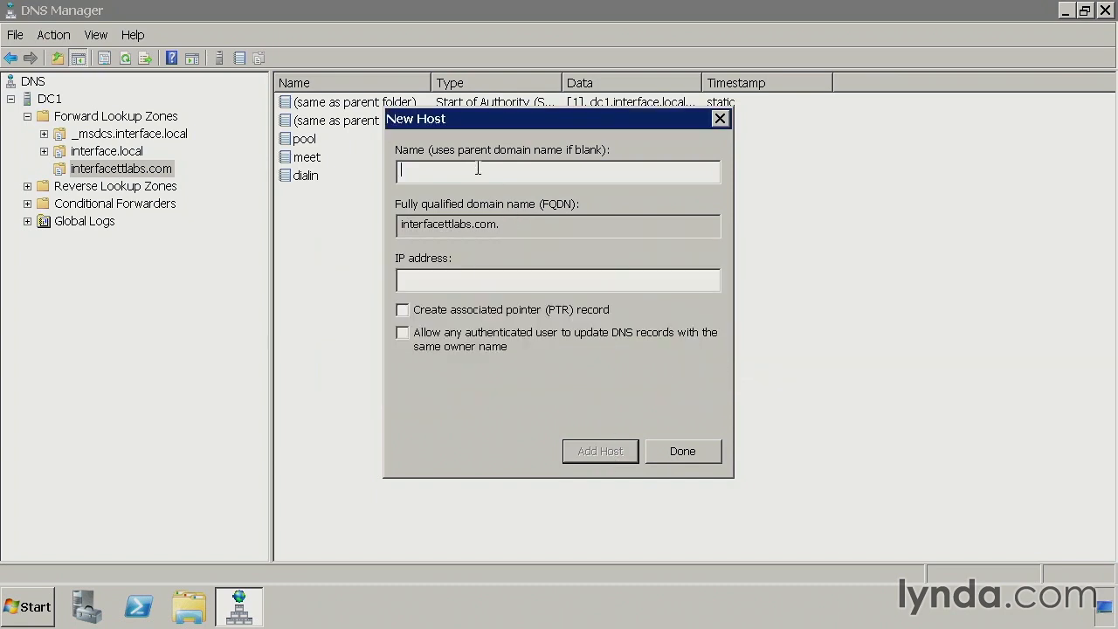
Step: Fill in a new host record with the name admin and IP address 192.168.3.40
text(admin)
key(Tab)
key(Tab)
text(1)
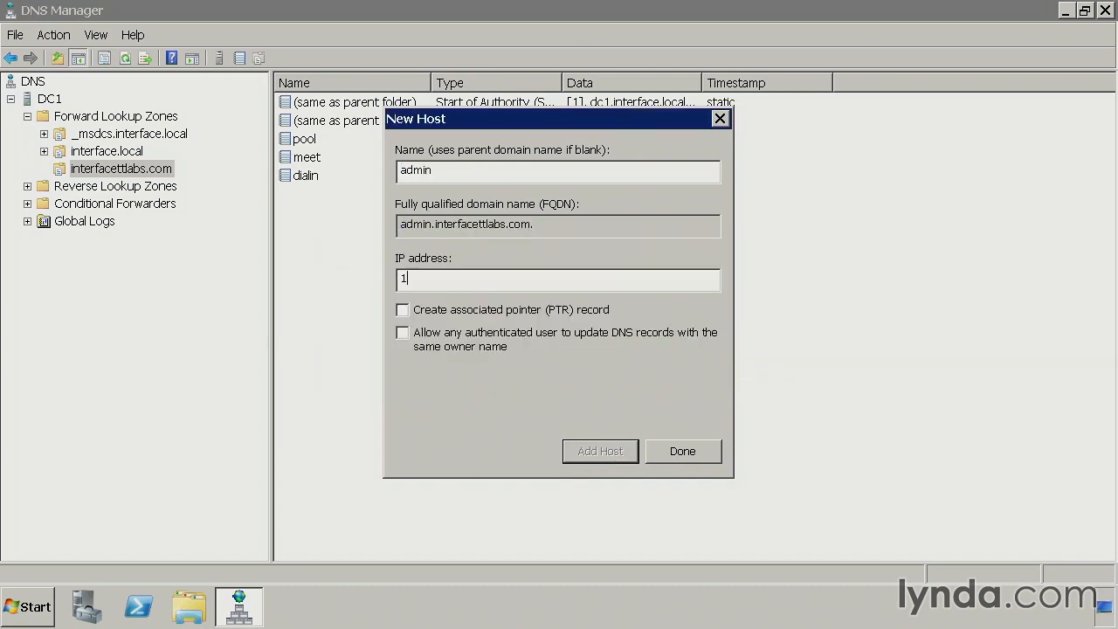
text(92.168.3.40)
drag(535, 128, 554, 132)
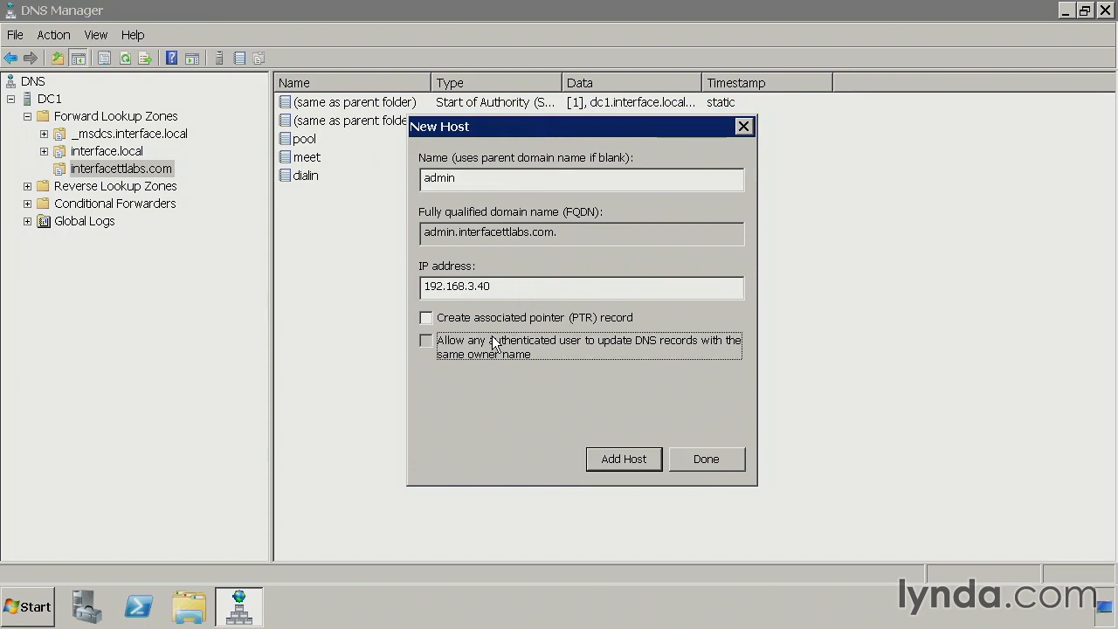
click(632, 318)
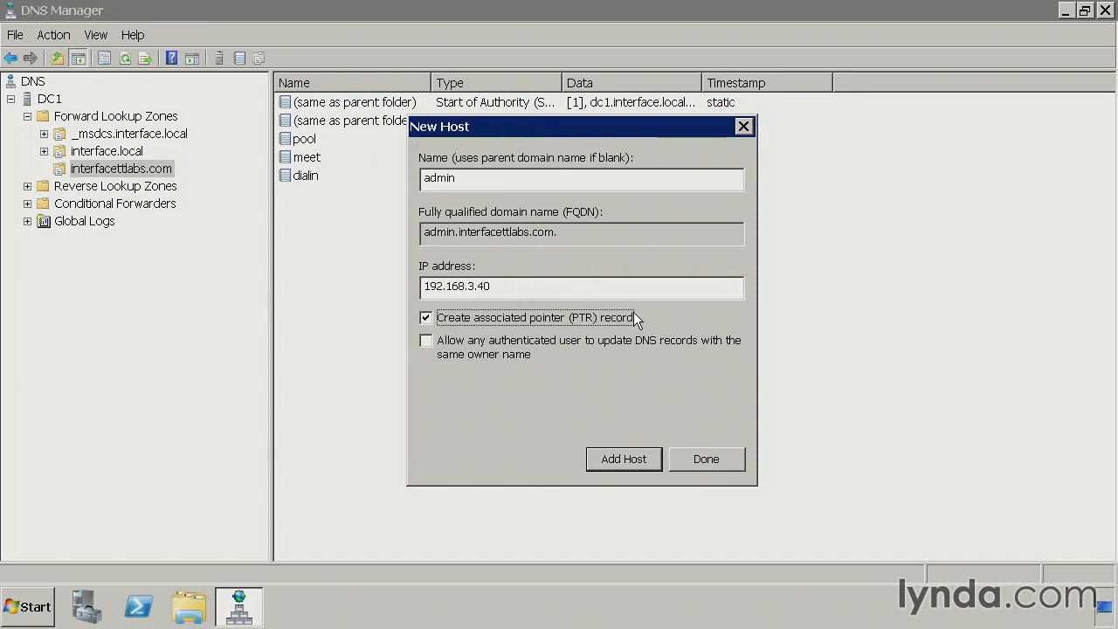
click(539, 317)
double_click(520, 287)
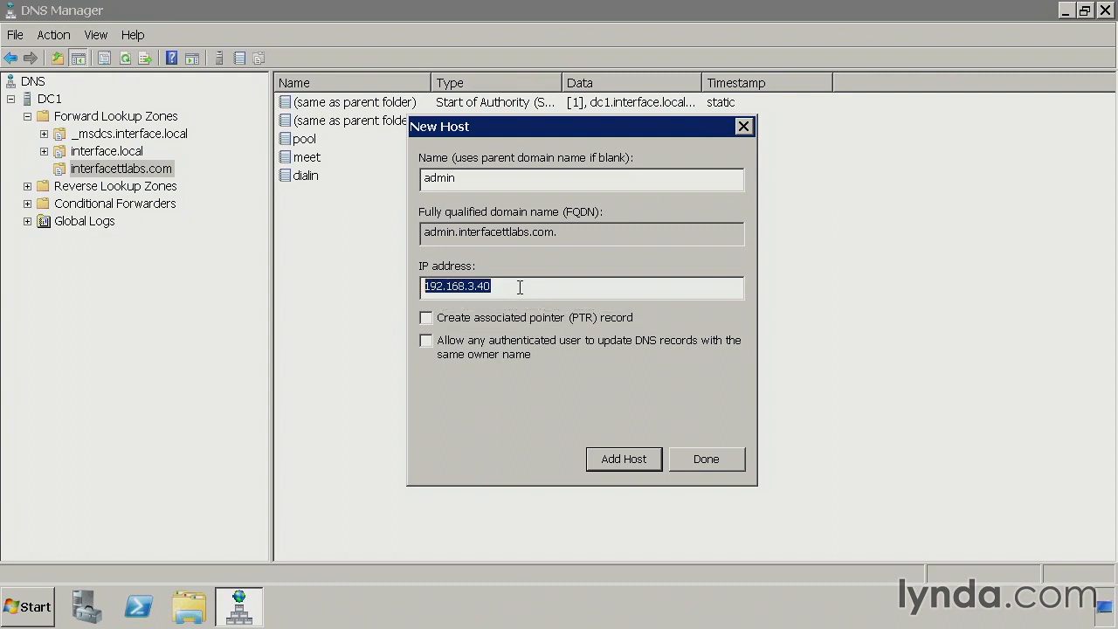
click(520, 287)
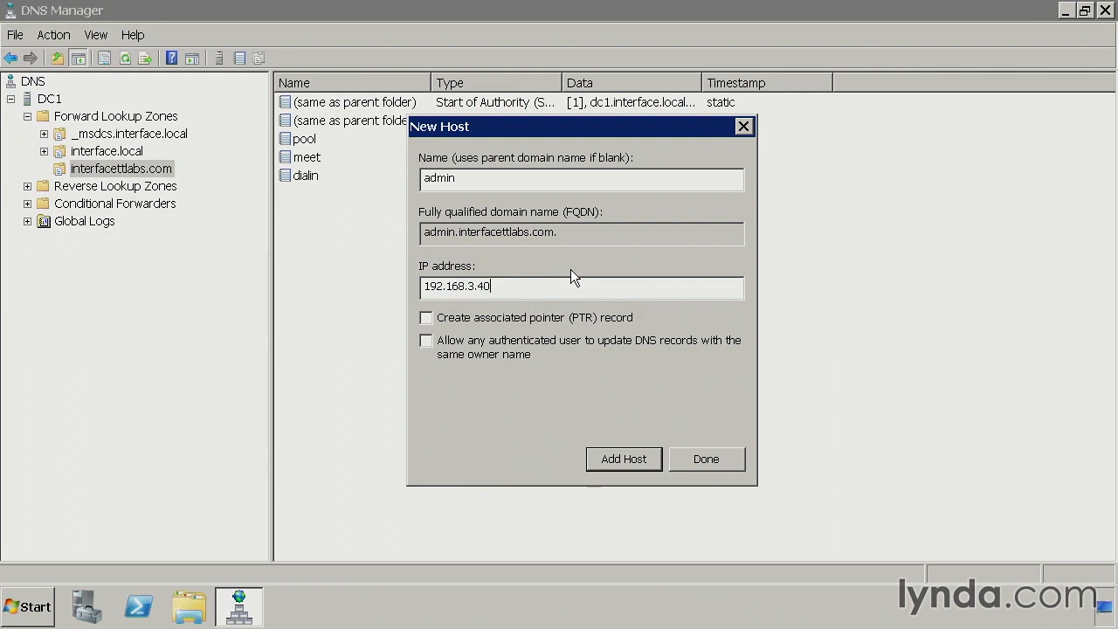
Step: Add the admin host record to the zone without a pointer record and finish adding hosts
click(628, 469)
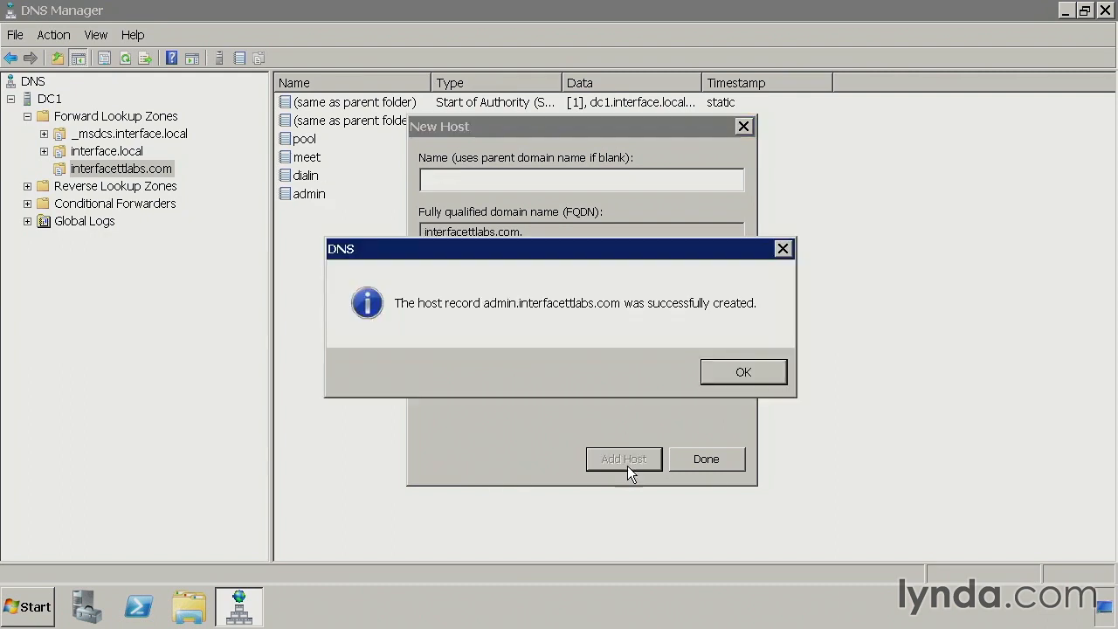
click(720, 384)
click(707, 459)
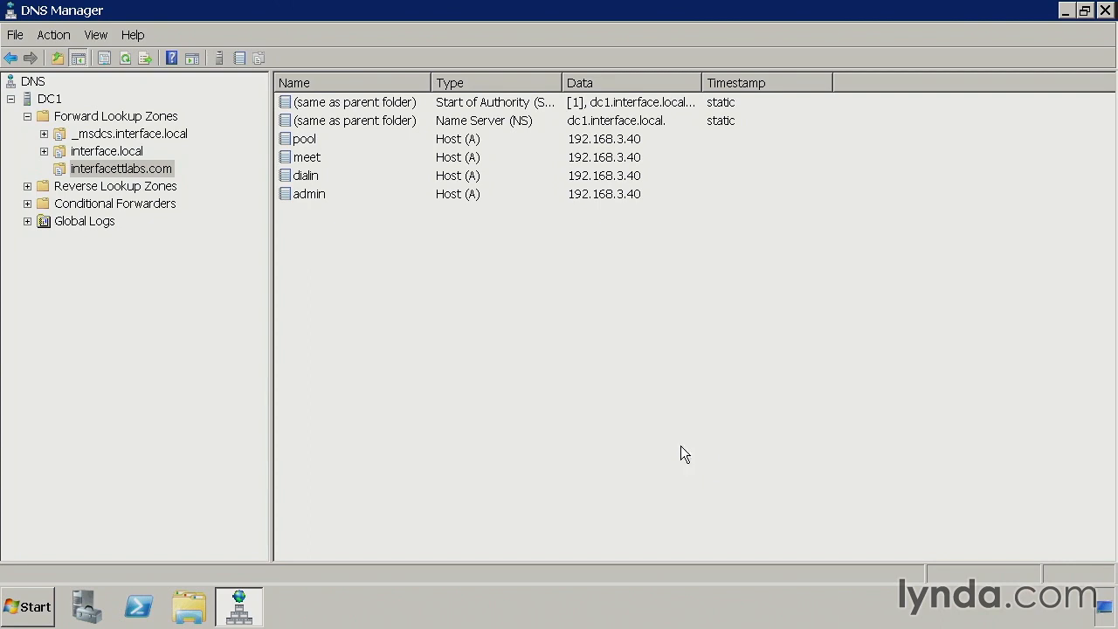
Step: Start a new Service Location (SRV) resource record in the interfacettlabs.com zone
right_click(401, 292)
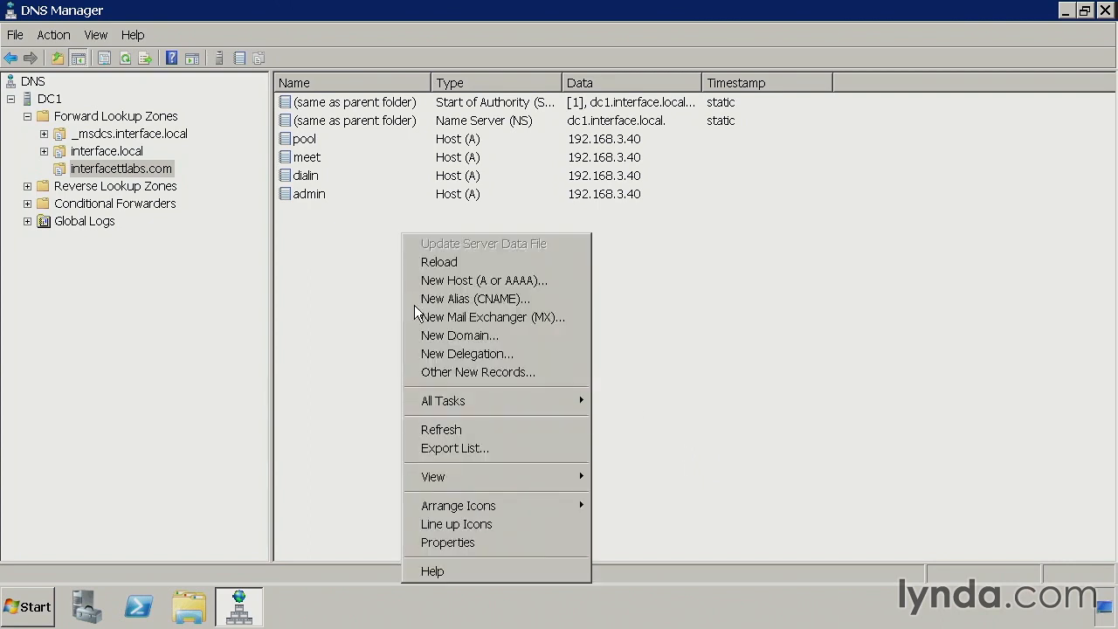
click(472, 374)
click(468, 193)
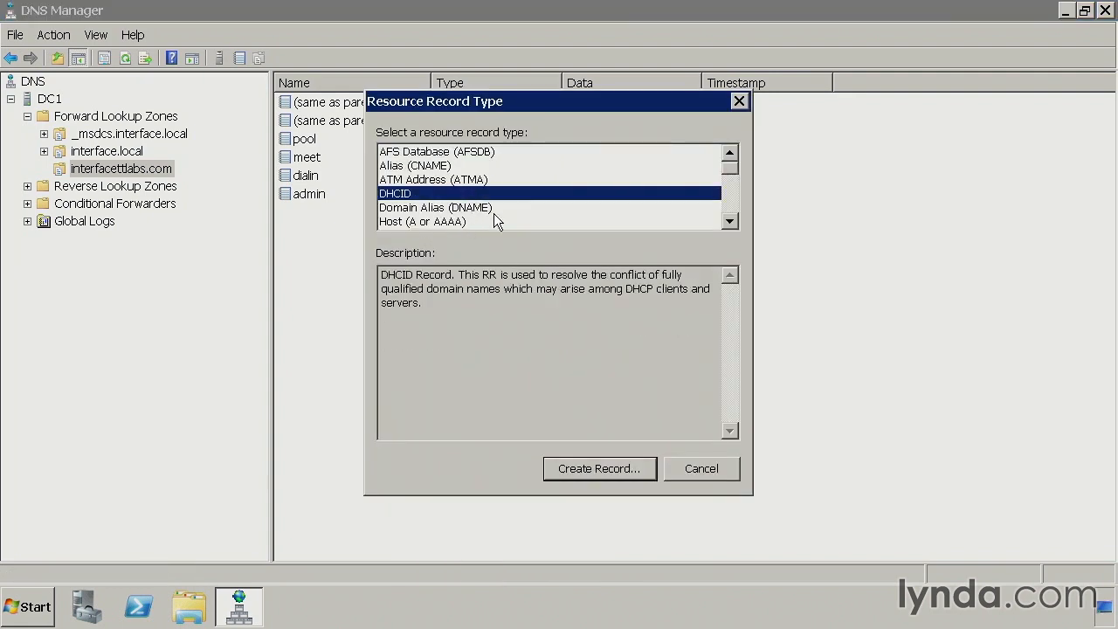
key(s)
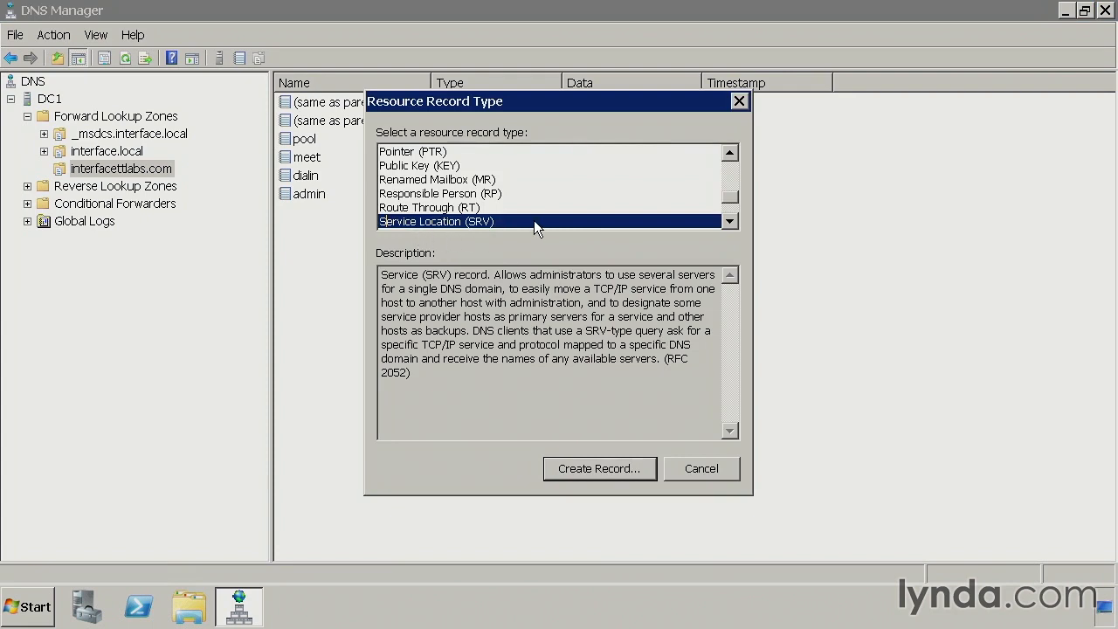
click(608, 474)
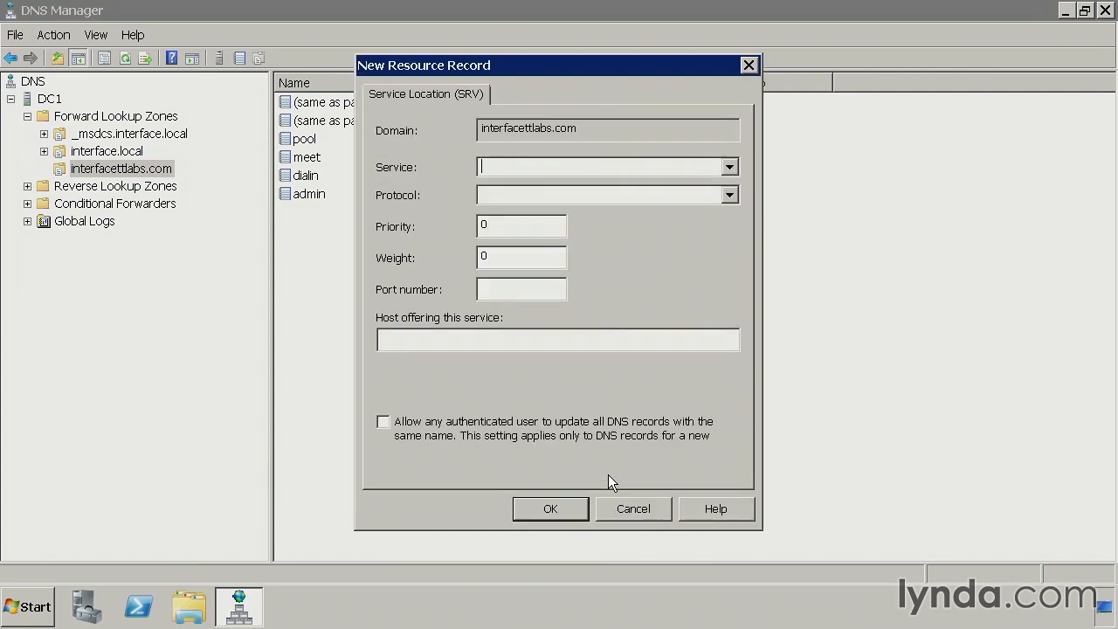
Step: Set the SRV record's service to _sipinternaltls, its protocol to _tcp and its port number to 5061
text(_s)
text(ipinternal)
text(tls)
text(_tcp)
key(Tab)
key(Tab)
key(Tab)
text(5061)
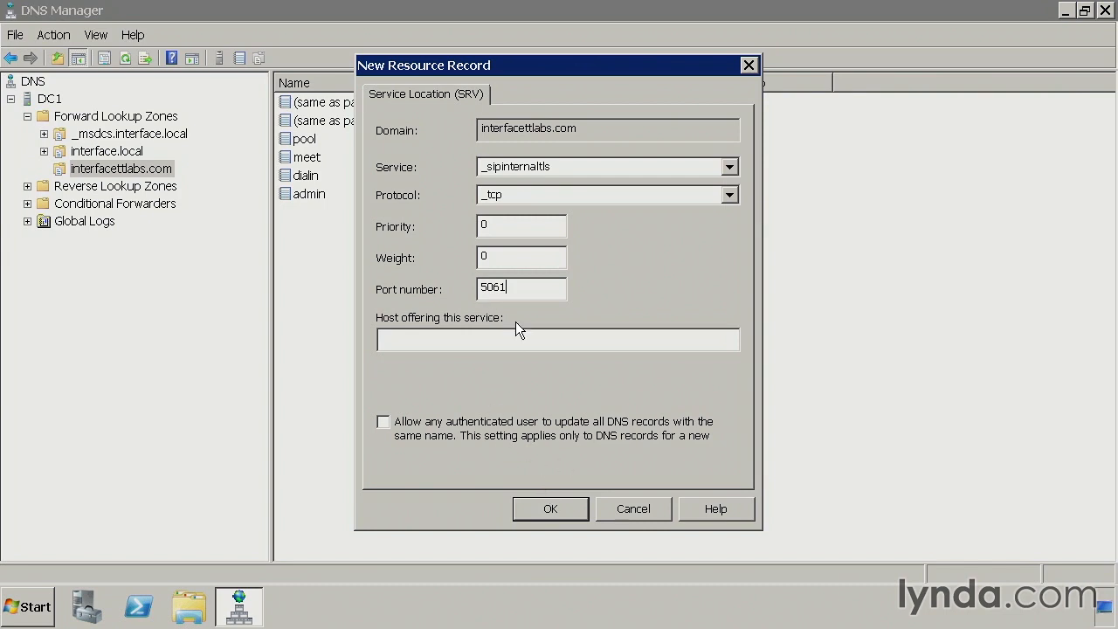
Step: Set pool.interfacettlabs.com as the host offering the service, create the SRV record and close the record type dialog
click(476, 339)
text(pool.inter)
key(BackSpace)
key(BackSpace)
text(erfacettlabs.com)
click(556, 508)
click(686, 478)
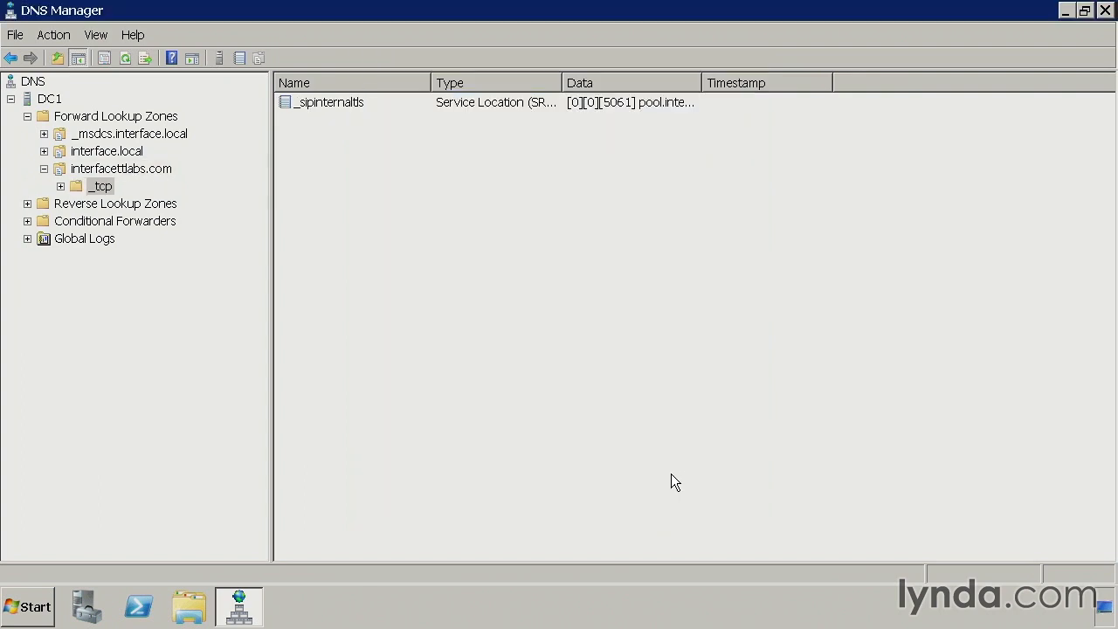
Step: Review the pool, meet, dialin and admin host records in the interfacettlabs.com zone
click(149, 170)
click(315, 158)
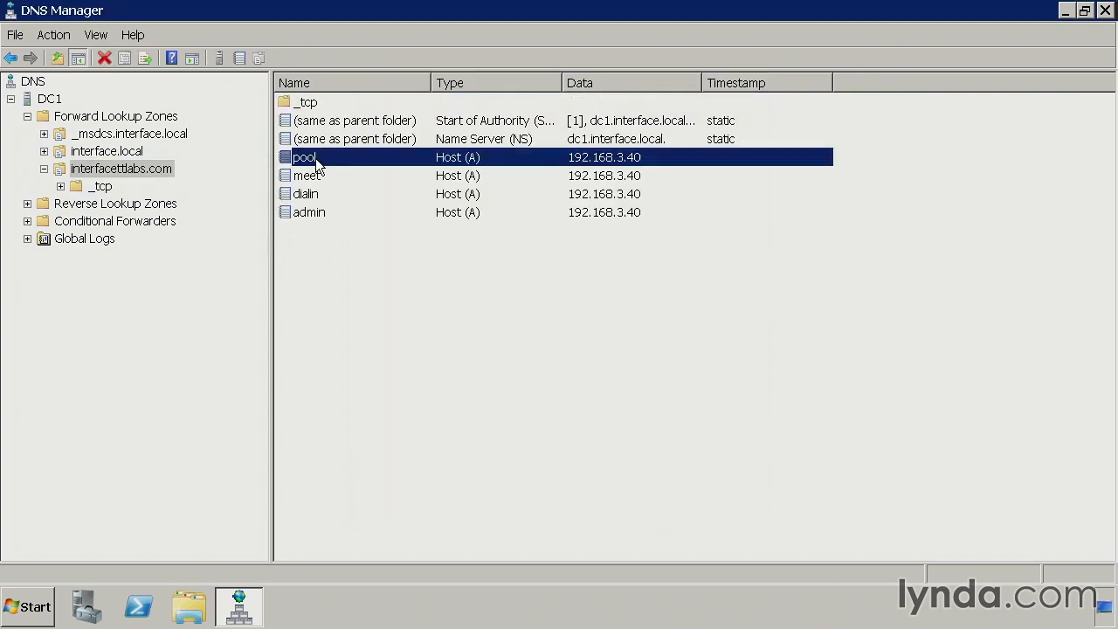
click(314, 177)
click(315, 194)
click(320, 212)
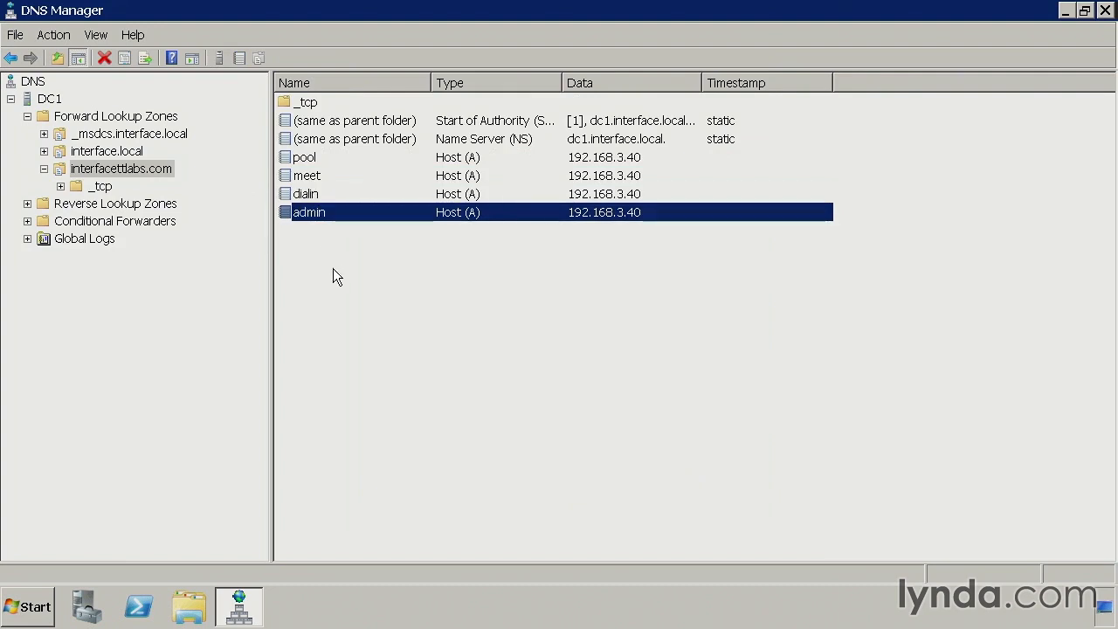
Step: Open a command prompt by running cmd
click(46, 598)
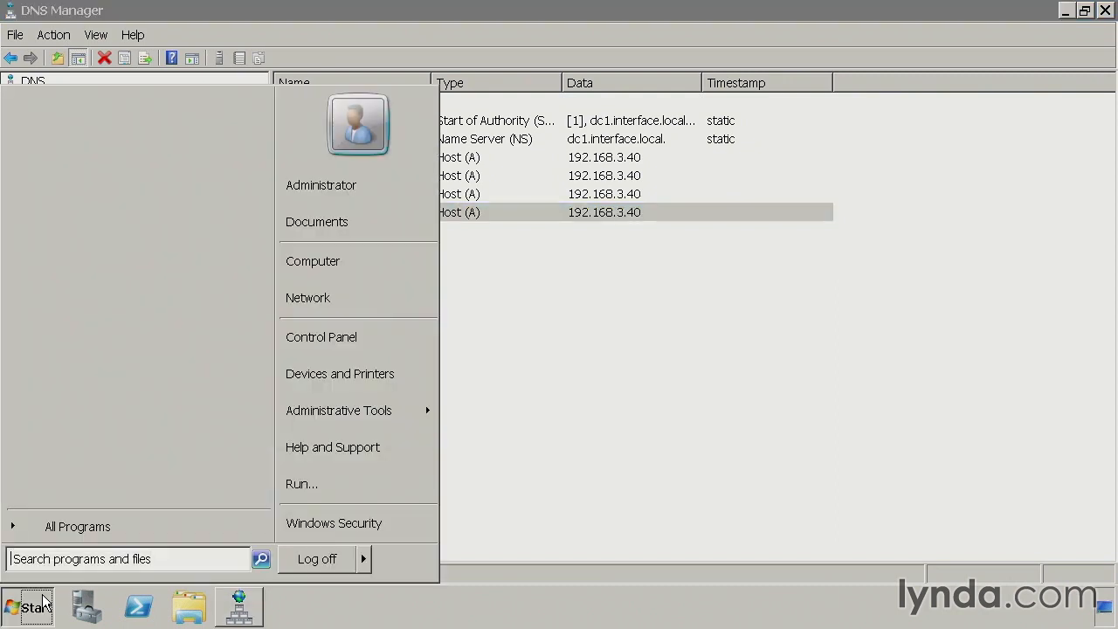
click(324, 485)
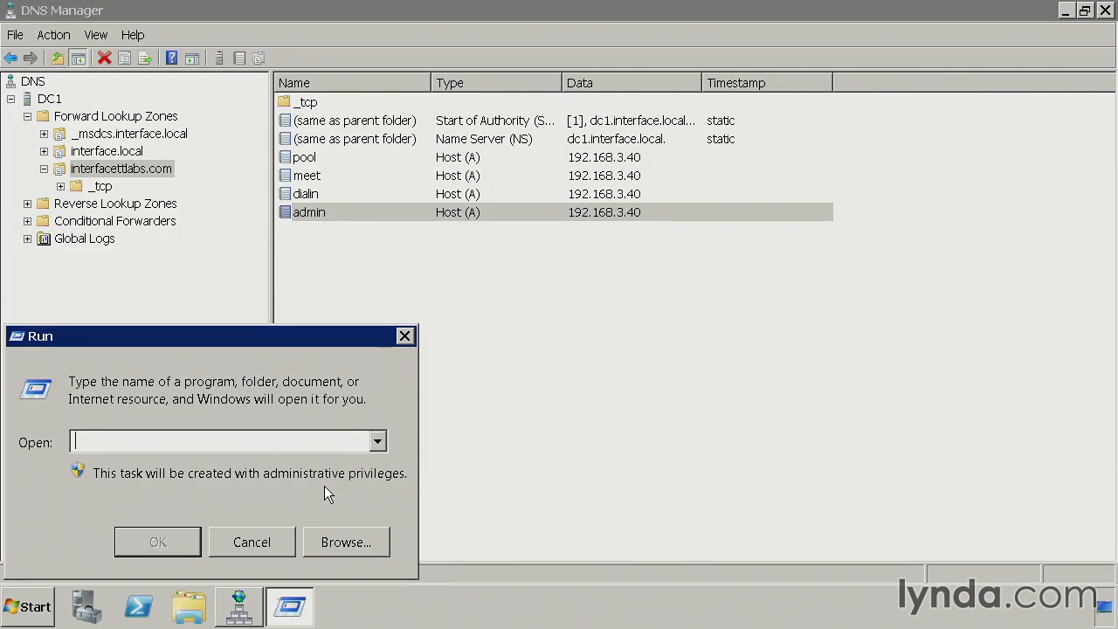
text(cmd)
key(Return)
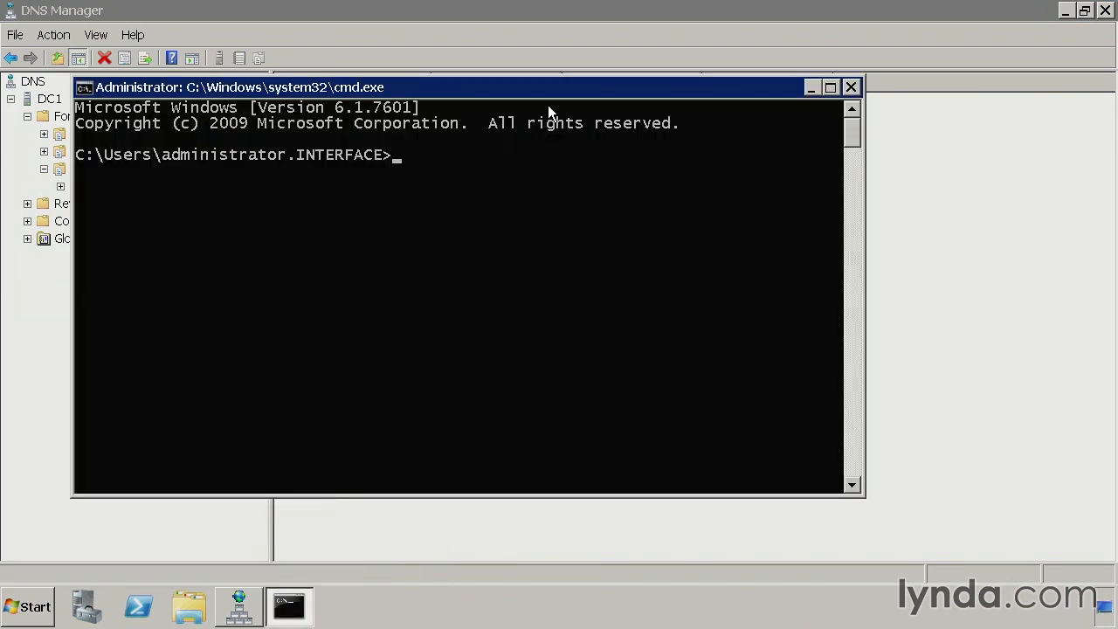
Step: Change the command prompt to the root of drive C and clear its screen
drag(632, 89, 711, 86)
text(cd\)
key(Return)
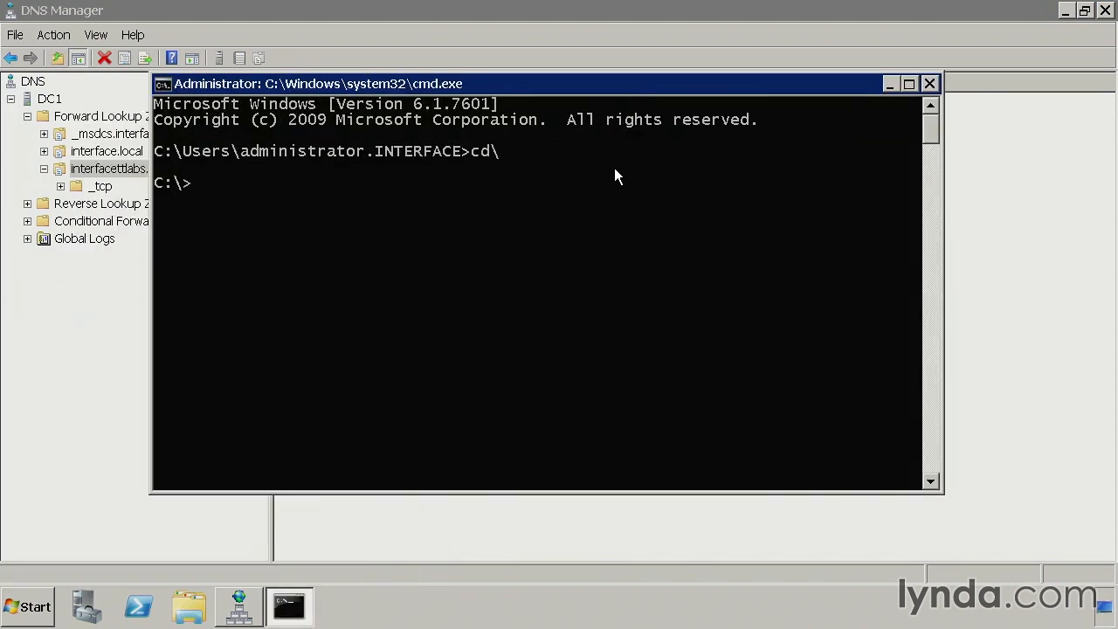
text(cls)
key(Return)
Step: Start nslookup and query the address of meet.interfacettlabs.com
text(nsl)
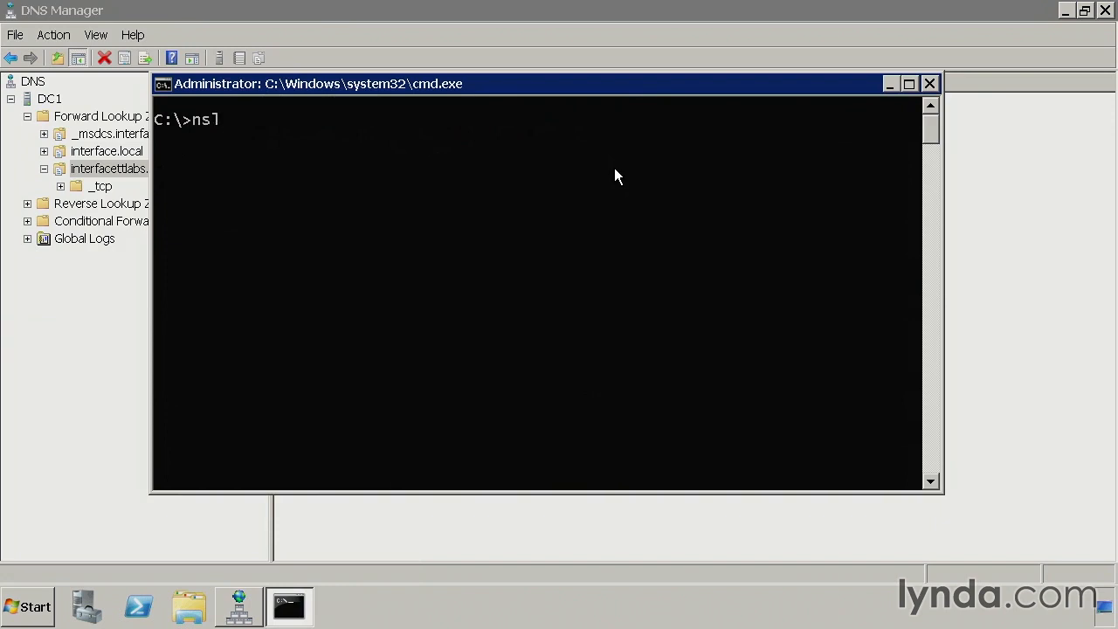
text(ookup)
key(Return)
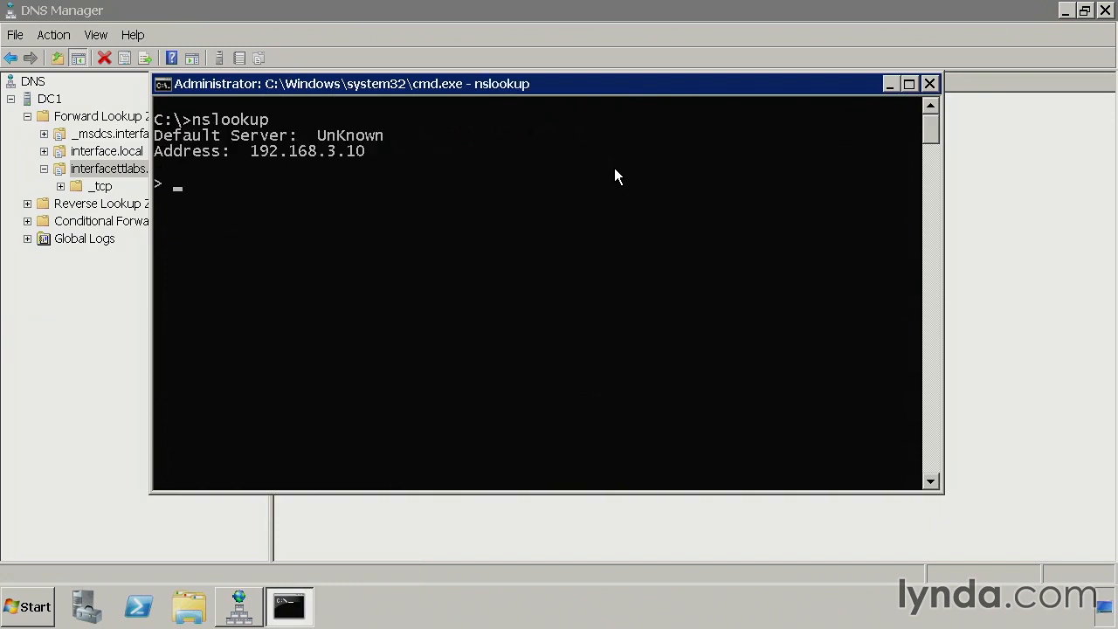
text(m)
key(BackSpace)
text(meet.f)
key(BackSpace)
text(interfacettlabs.com)
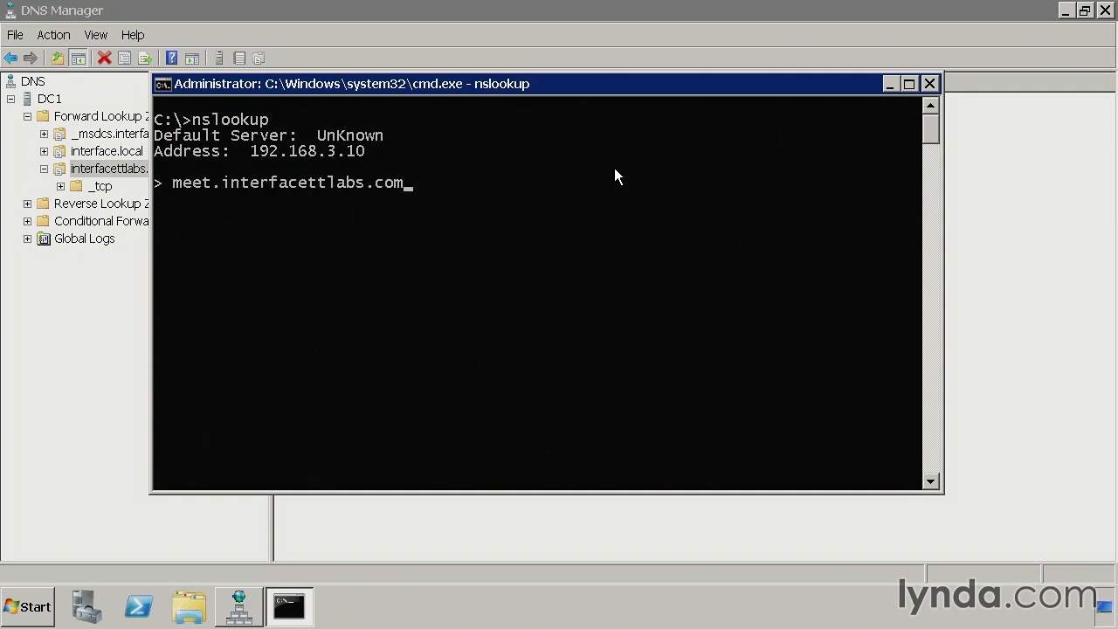
key(Return)
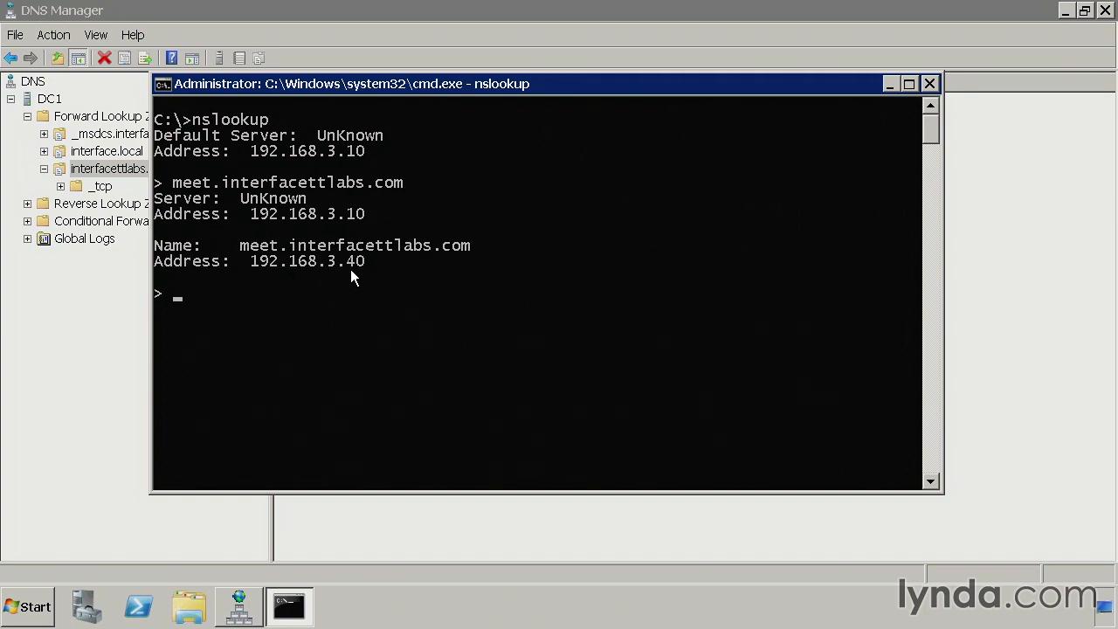
Step: Set the nslookup query type to srv and look up _sipinternaltls._tcp.interfacettlabs.com
text(set type)
text(=srv)
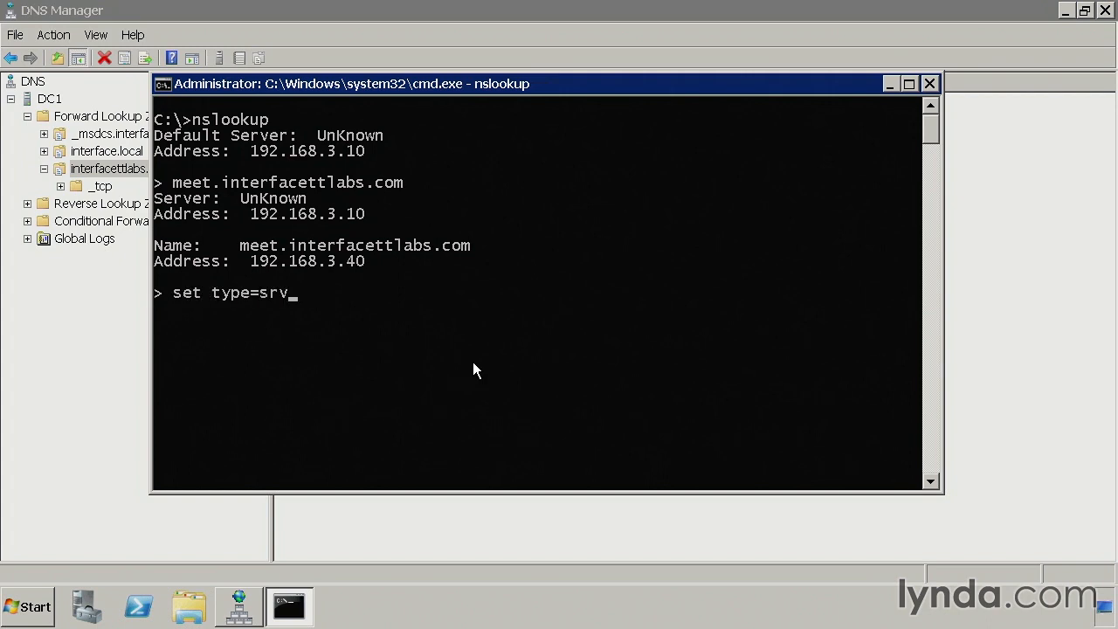
key(Return)
key(Return)
text(_sipinternalt)
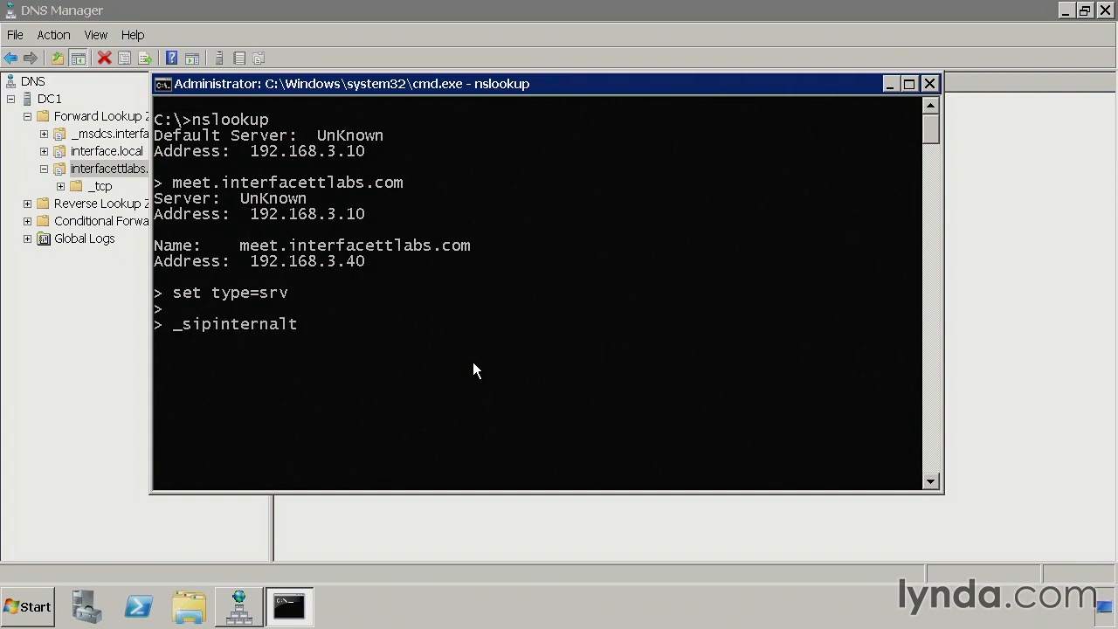
text(ls._tcp.interfac)
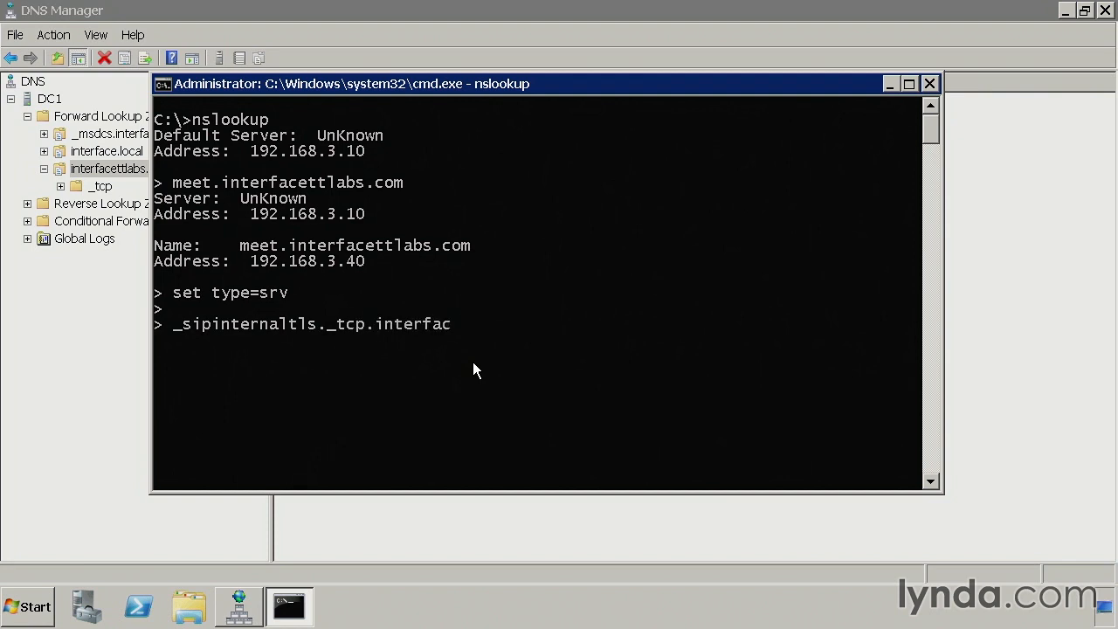
text(ettlabs.com)
key(Return)
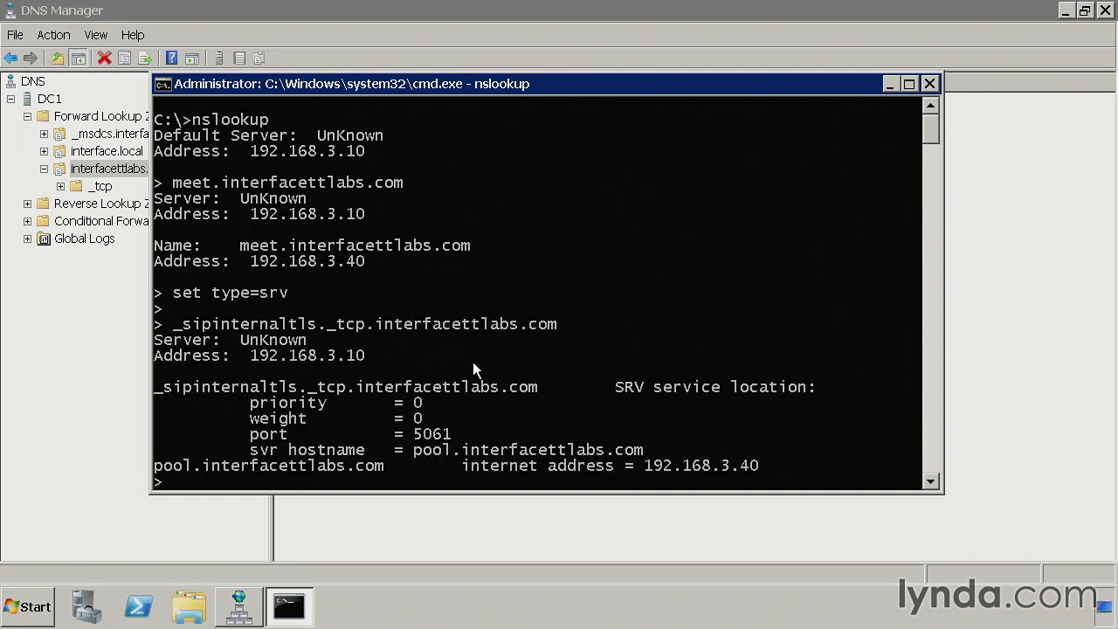
scroll(502, 236, down, 1)
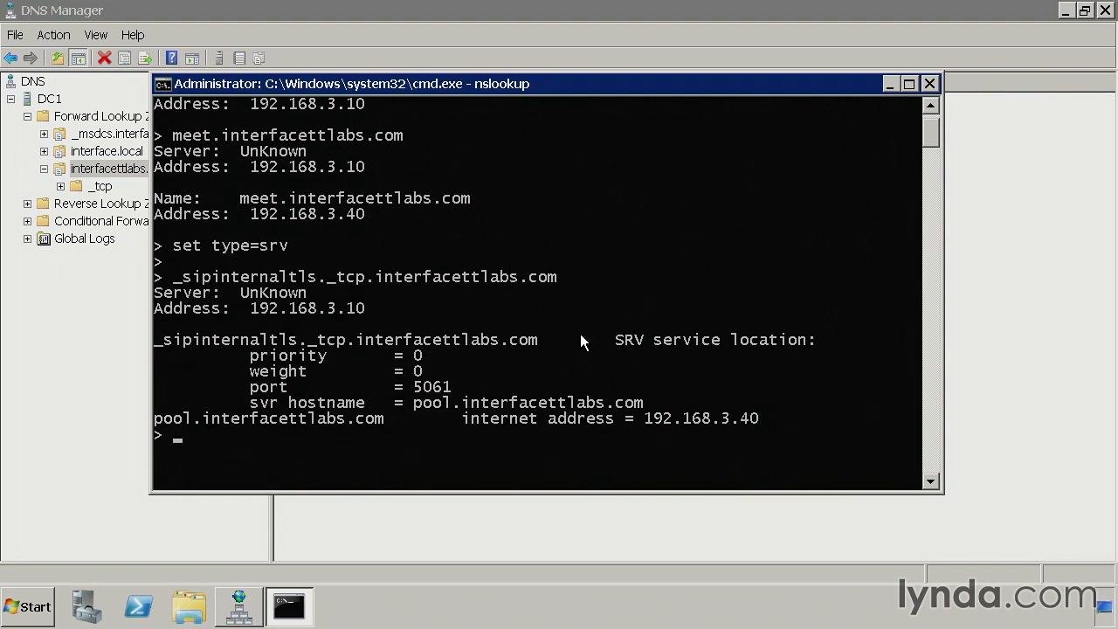